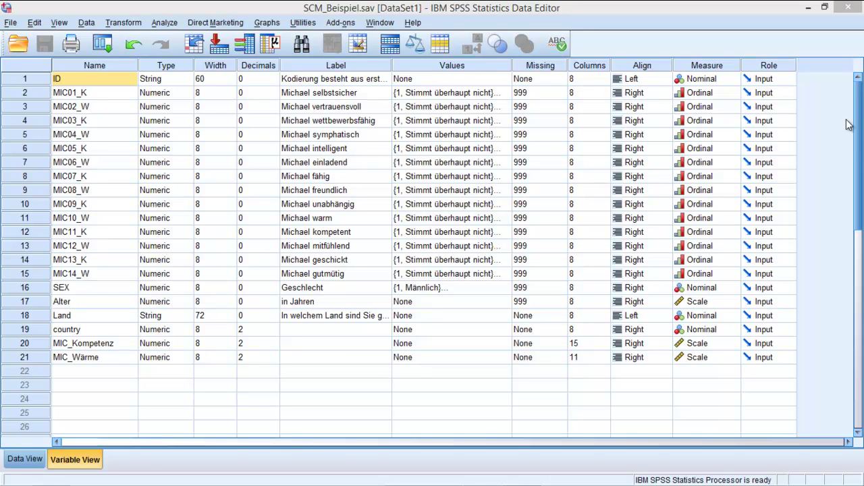
- Open Explore from Descriptive Statistics and list variables by name instead of label
{"action": "left_click", "coordinate": [849, 125]}
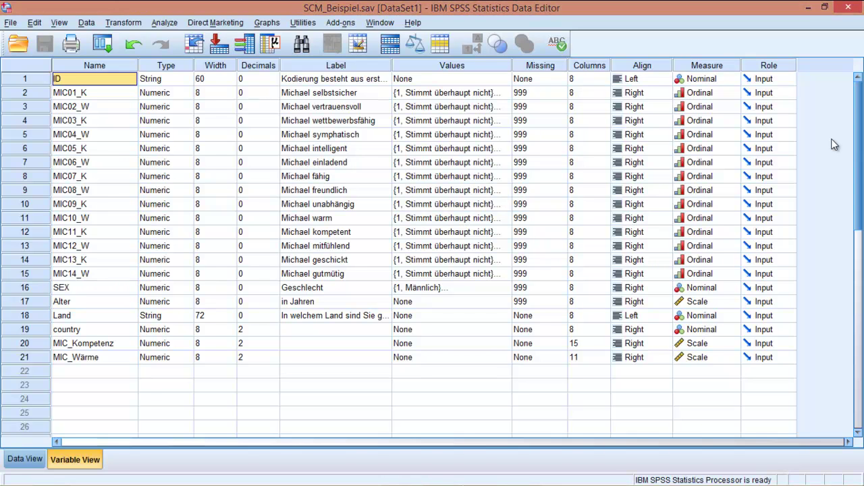
{"action": "left_click", "coordinate": [164, 23]}
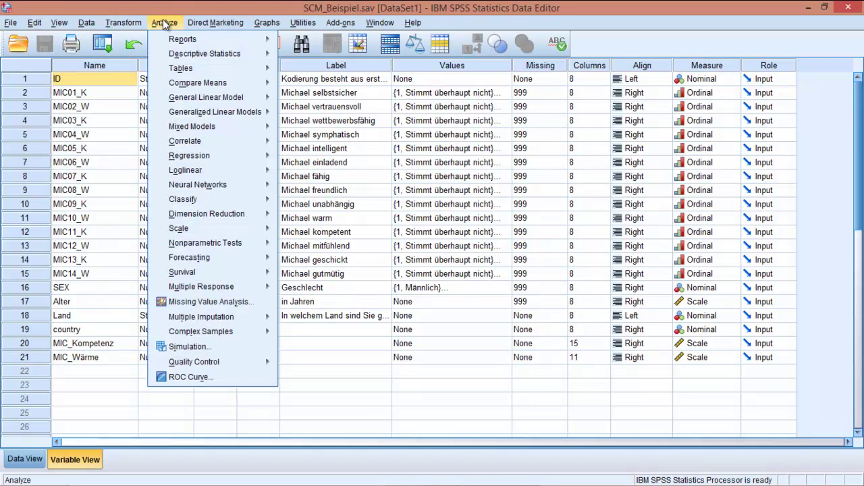
{"action": "mouse_move", "coordinate": [232, 57]}
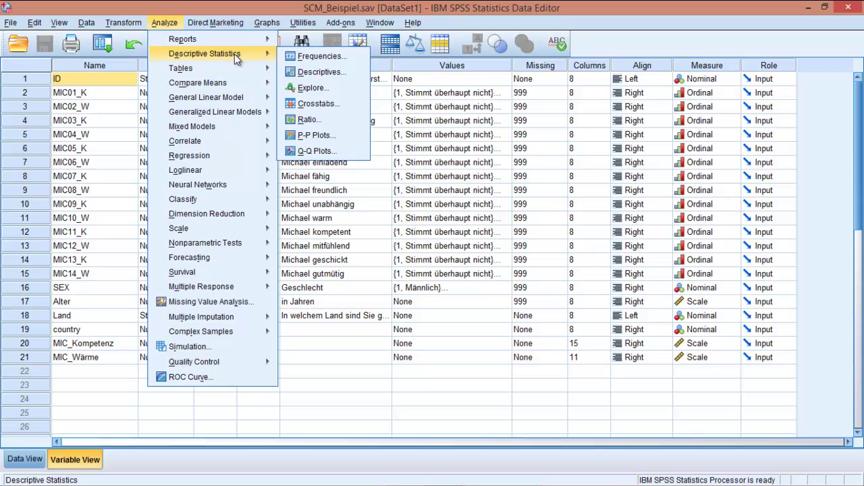
{"action": "left_click", "coordinate": [320, 91]}
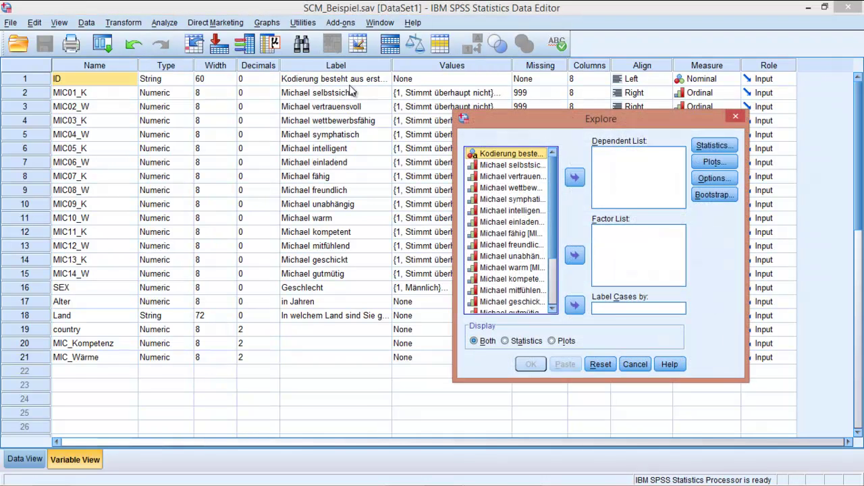
{"action": "right_click", "coordinate": [516, 190]}
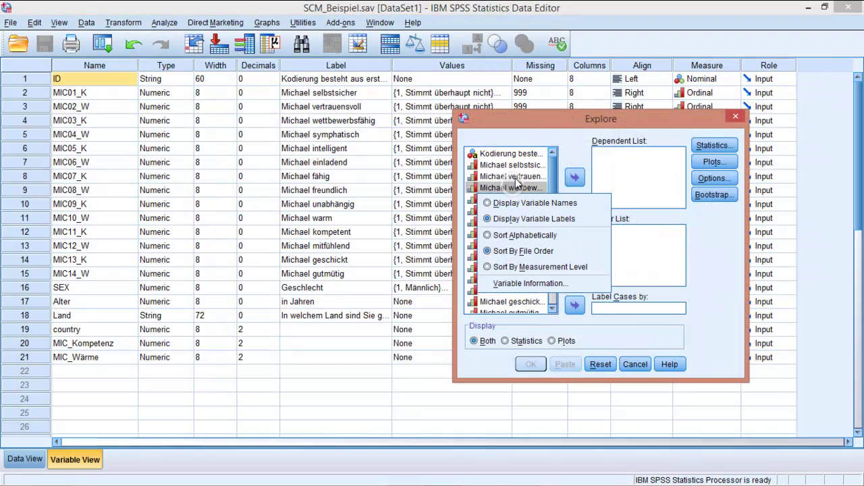
{"action": "left_click", "coordinate": [535, 202]}
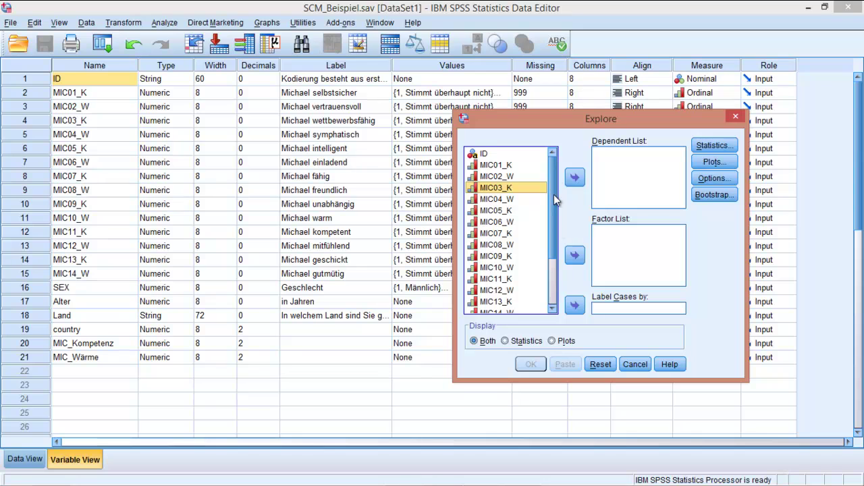
- Put MIC_Kompetenz and MIC_Wärme in the Dependent List and set Display to Plots
{"action": "left_click_drag", "start_coordinate": [553, 194], "coordinate": [556, 271]}
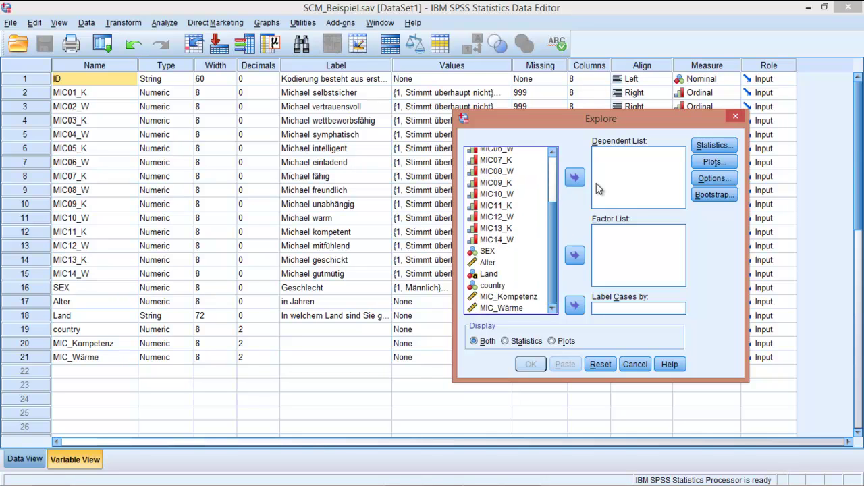
{"action": "left_click", "coordinate": [499, 296]}
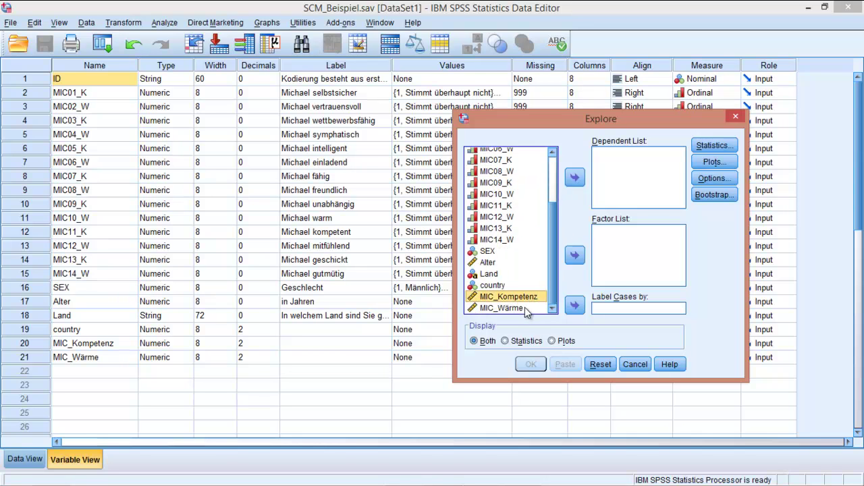
{"action": "left_click", "coordinate": [525, 307], "text": "shift"}
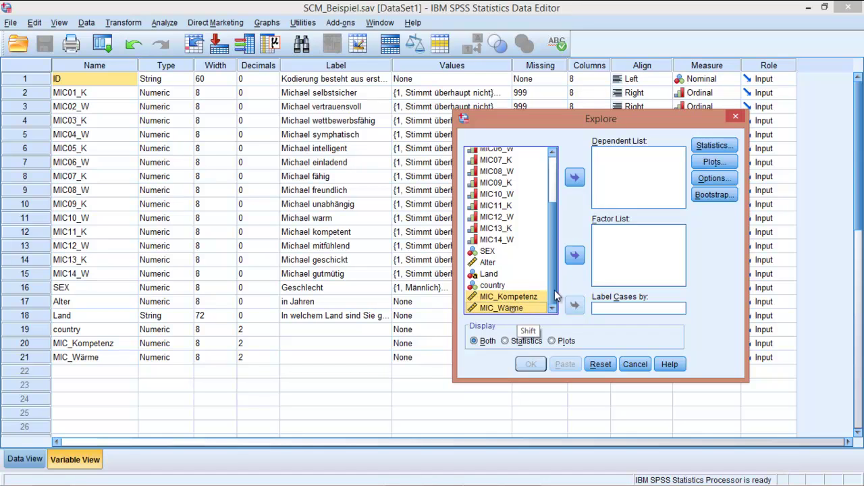
{"action": "left_click", "coordinate": [573, 173]}
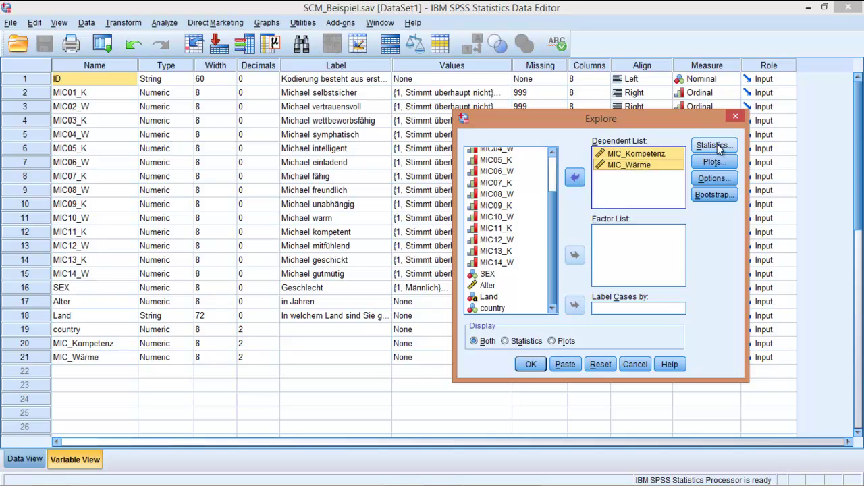
{"action": "left_click", "coordinate": [552, 341]}
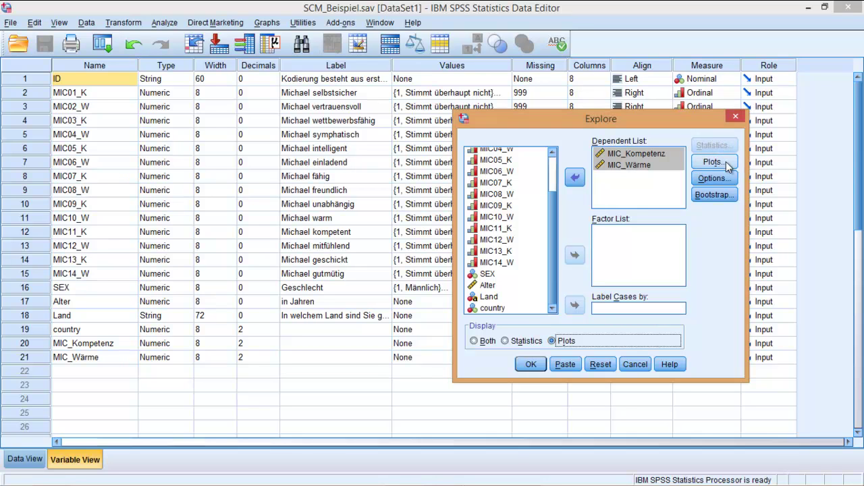
- In Explore Plots, uncheck Stem-and-leaf and select Boxplots: Dependents together
{"action": "left_click", "coordinate": [717, 160]}
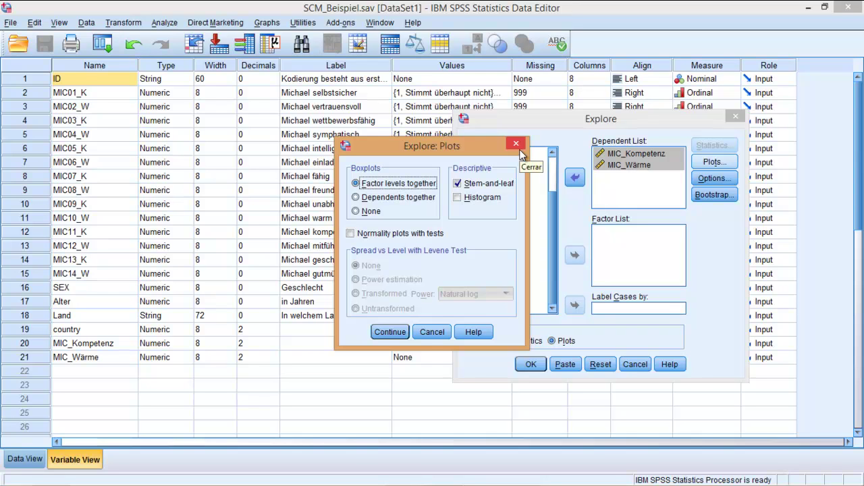
{"action": "left_click", "coordinate": [471, 188]}
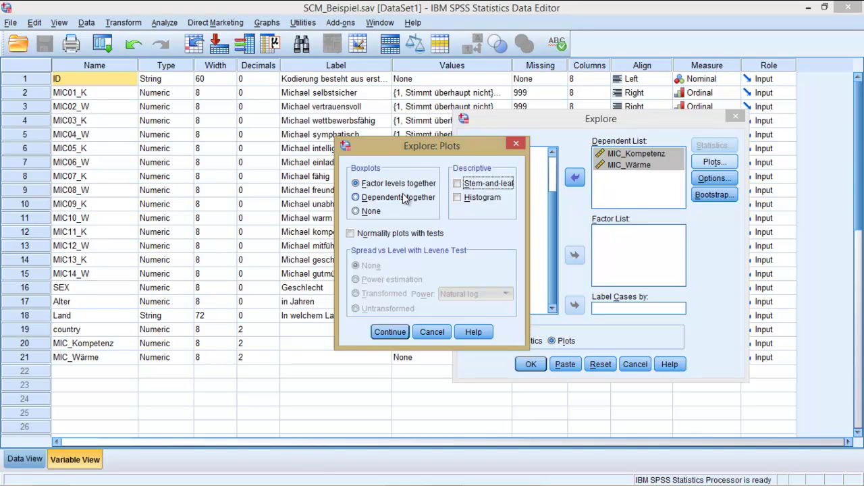
{"action": "left_click", "coordinate": [377, 200]}
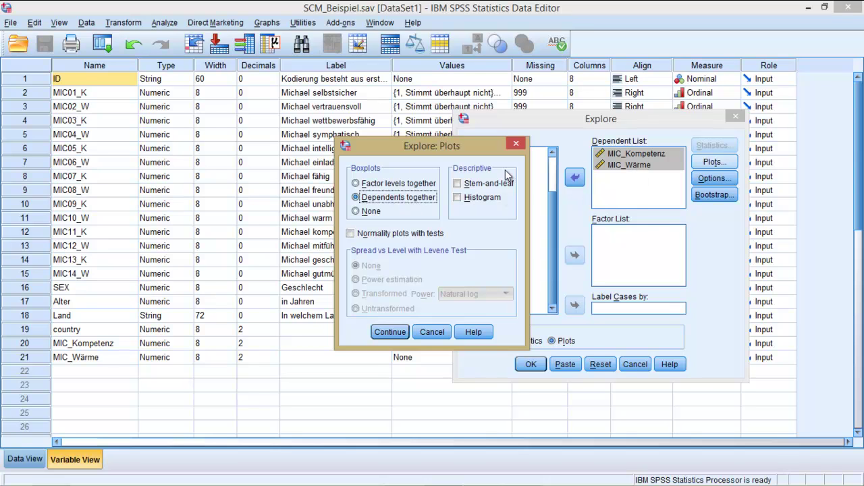
{"action": "left_click", "coordinate": [396, 332]}
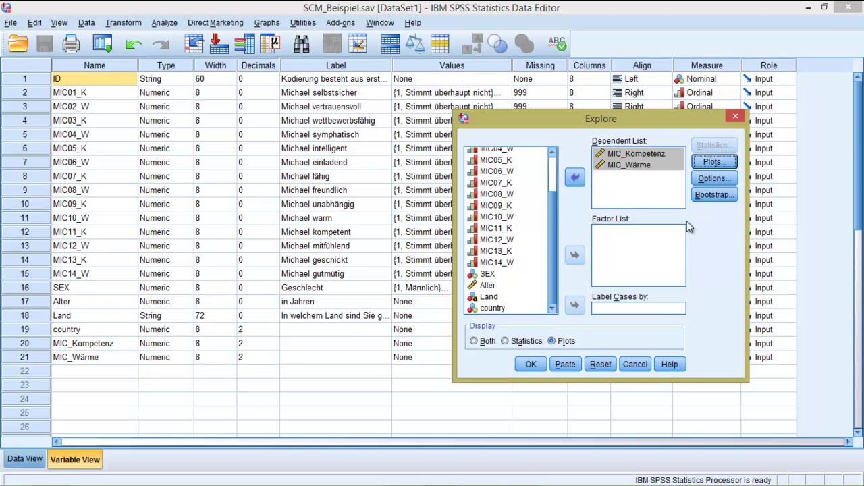
- Paste the Explore settings as EXAMINE syntax and run the selected command
{"action": "left_click", "coordinate": [567, 364]}
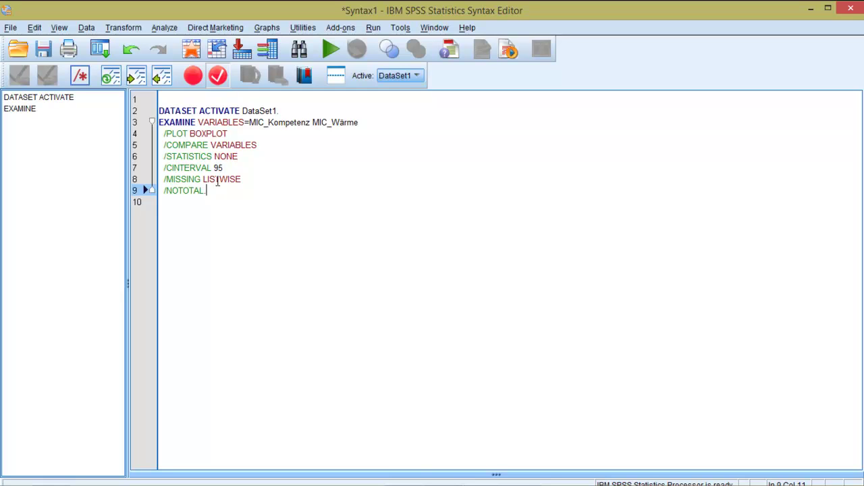
{"action": "left_click_drag", "start_coordinate": [216, 190], "coordinate": [159, 122]}
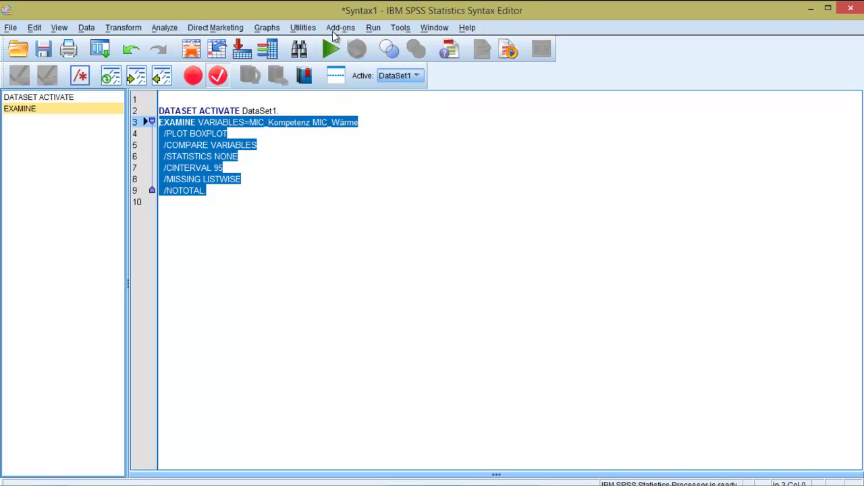
{"action": "left_click", "coordinate": [332, 51]}
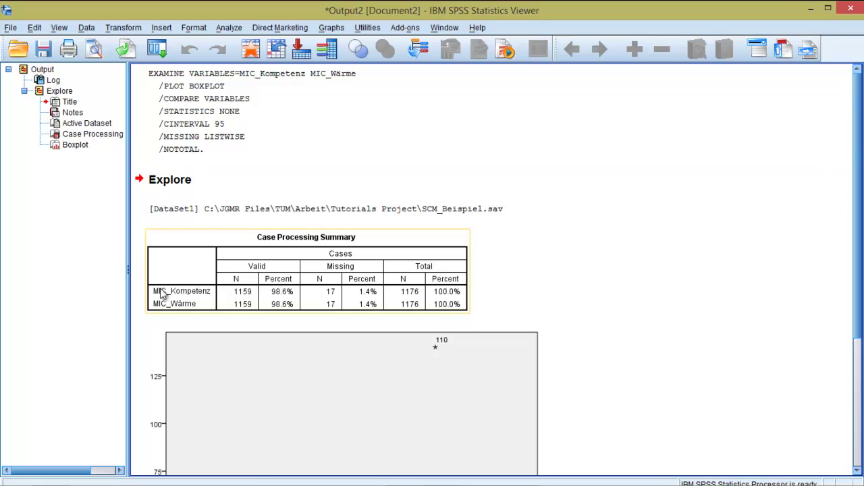
{"action": "scroll", "coordinate": [465, 162], "scroll_direction": "down", "scroll_amount": 3}
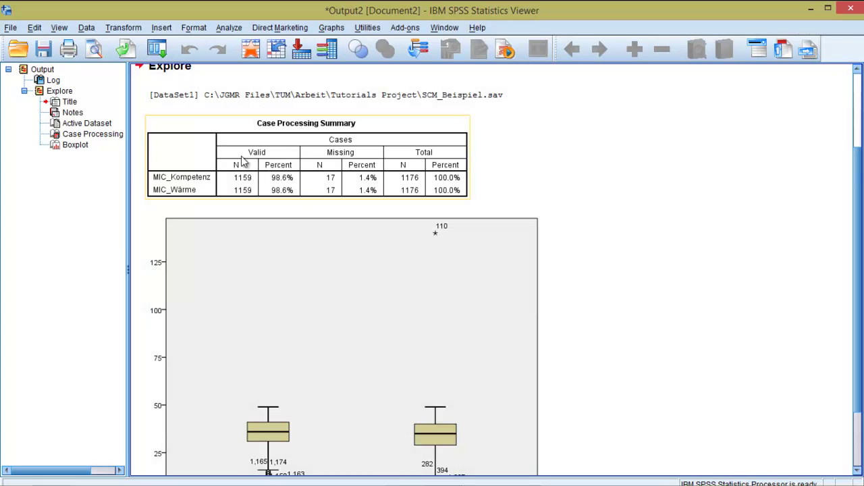
{"action": "scroll", "coordinate": [688, 297], "scroll_direction": "down", "scroll_amount": 2}
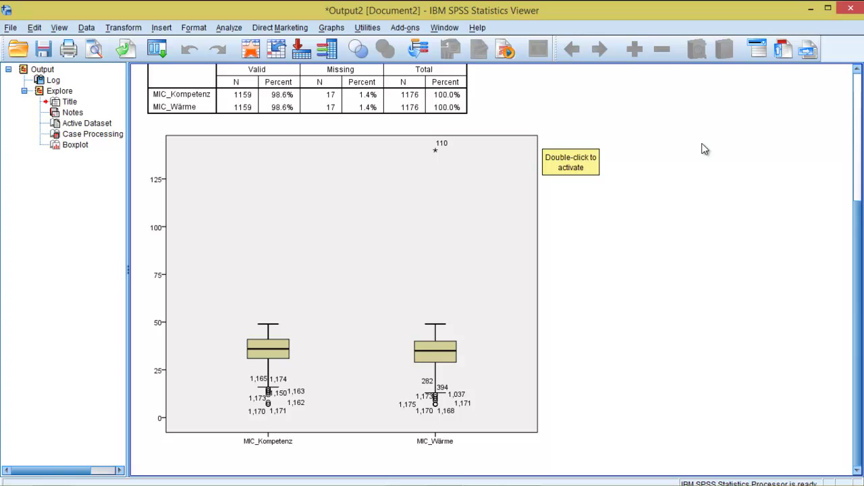
{"action": "left_click", "coordinate": [460, 212]}
{"action": "left_click", "coordinate": [665, 142]}
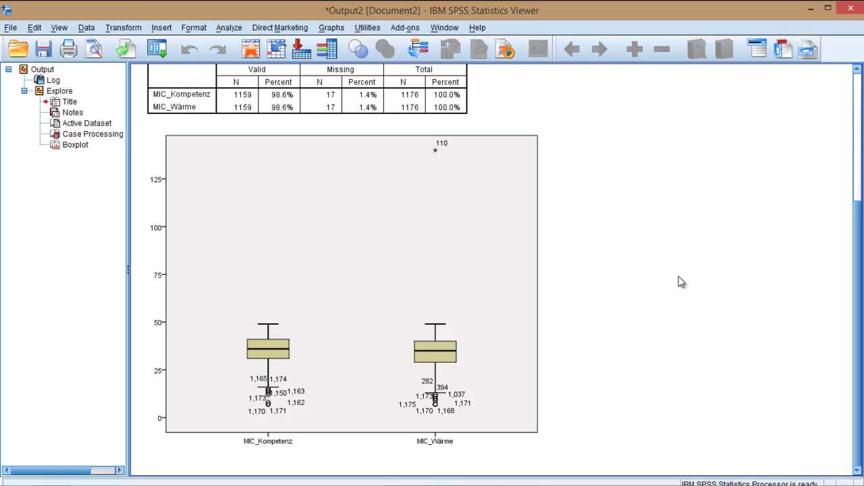
{"action": "left_click", "coordinate": [380, 349]}
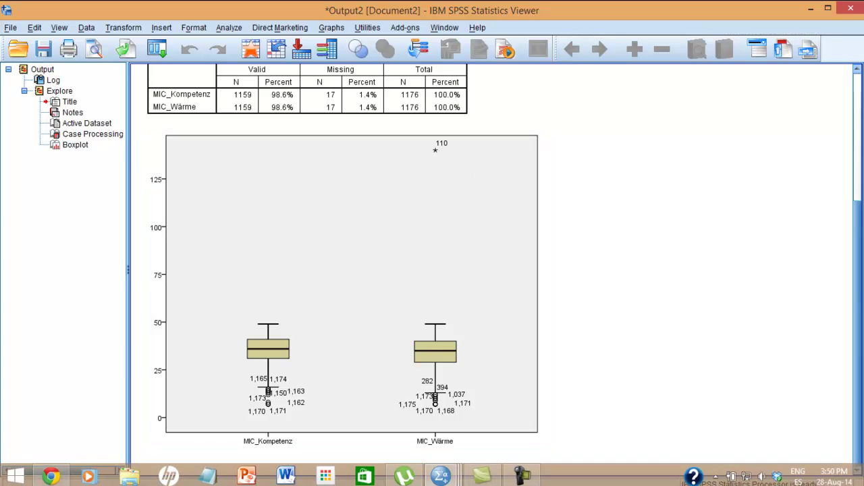
- Bring up SCM_Beispiel.sav in Data View and select case row 110
{"action": "left_click", "coordinate": [441, 473]}
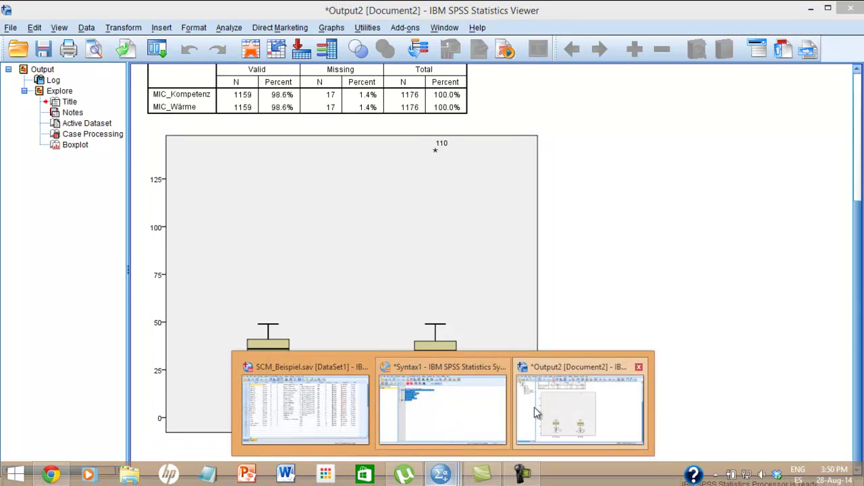
{"action": "left_click", "coordinate": [320, 405]}
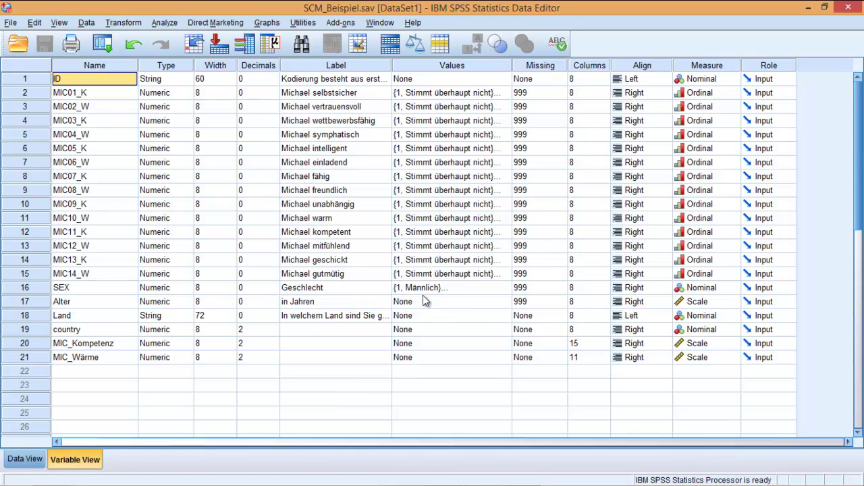
{"action": "left_click", "coordinate": [27, 460]}
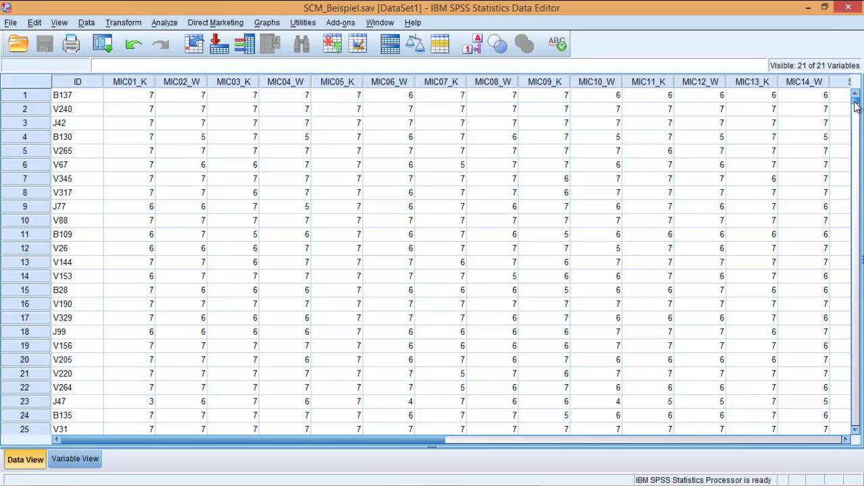
{"action": "left_click_drag", "start_coordinate": [854, 102], "coordinate": [854, 127]}
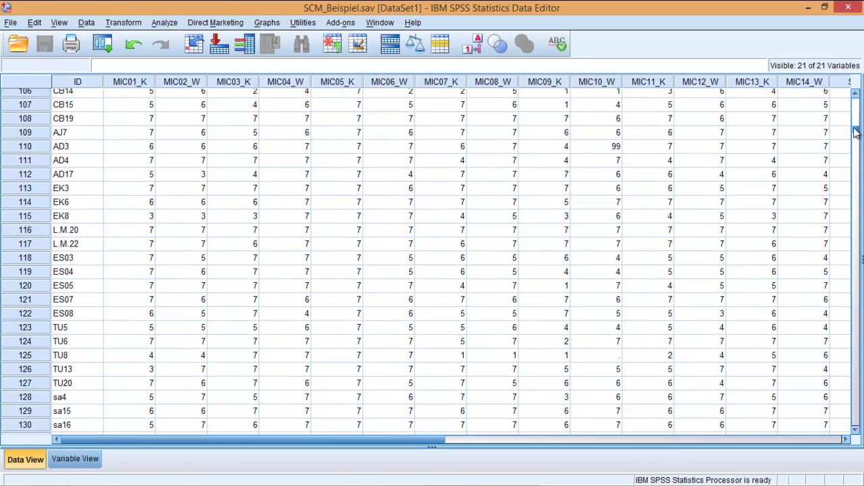
{"action": "left_click", "coordinate": [31, 146]}
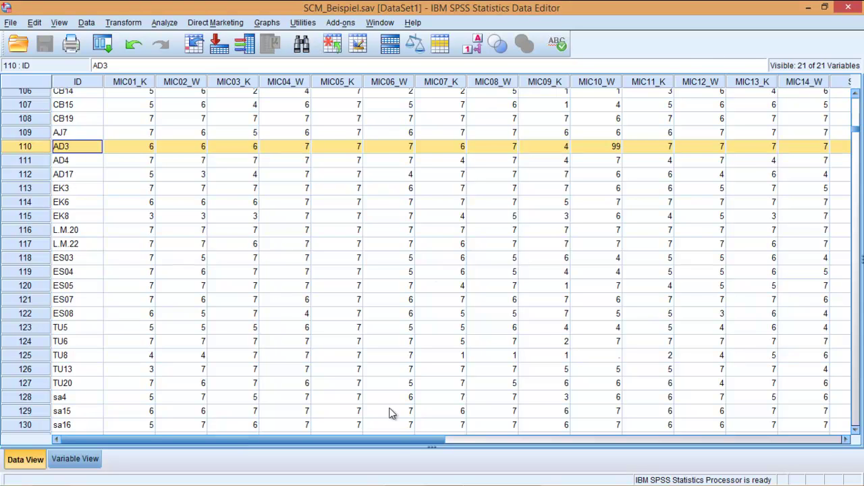
- Replace the 140.00 in case 110's MIC_Wärme cell with 40
{"action": "left_click_drag", "start_coordinate": [399, 440], "coordinate": [640, 427]}
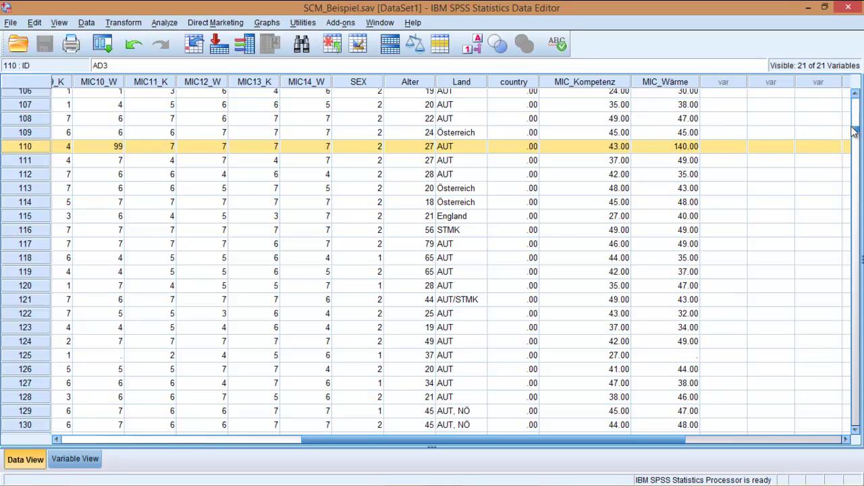
{"action": "left_click", "coordinate": [854, 112]}
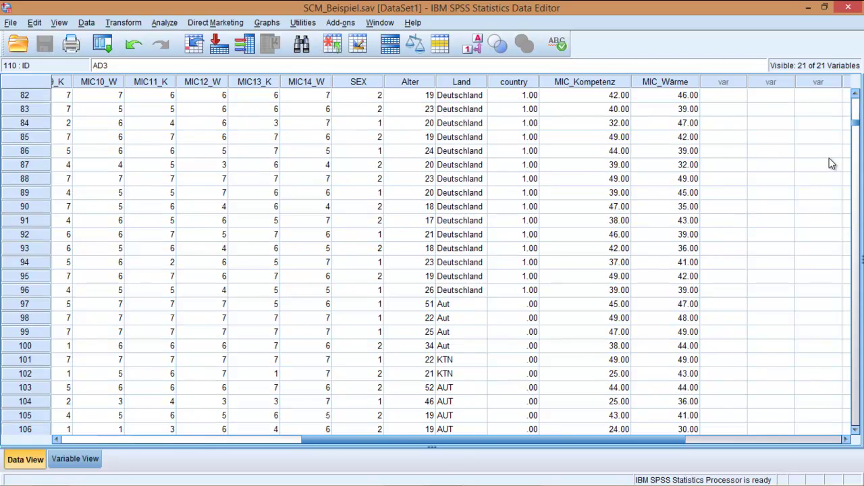
{"action": "left_click", "coordinate": [856, 177]}
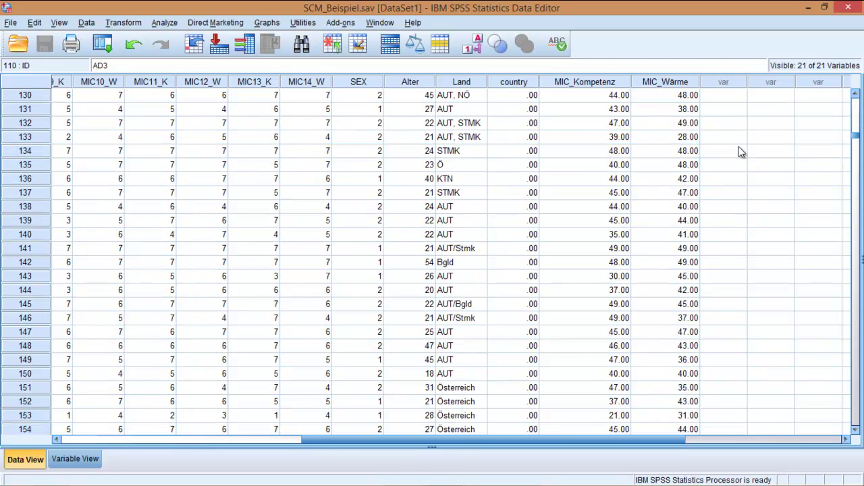
{"action": "left_click", "coordinate": [854, 160]}
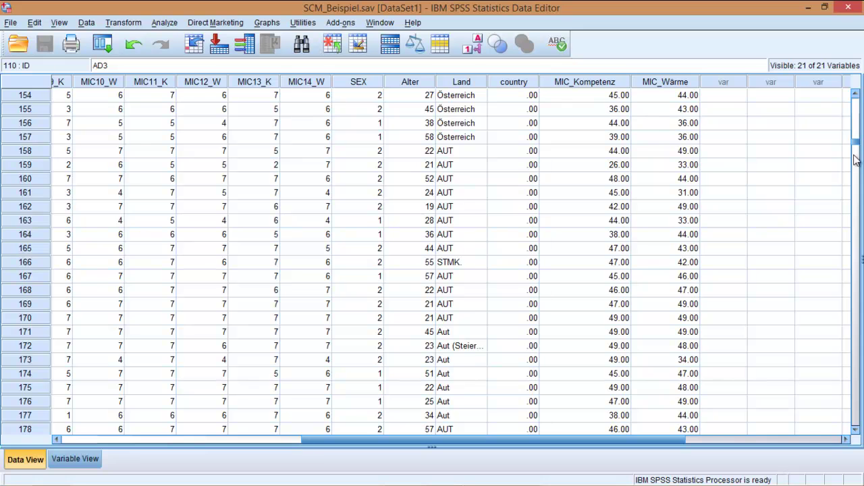
{"action": "left_click", "coordinate": [855, 160]}
{"action": "left_click", "coordinate": [854, 125]}
{"action": "left_click", "coordinate": [854, 110]}
{"action": "left_click", "coordinate": [854, 110]}
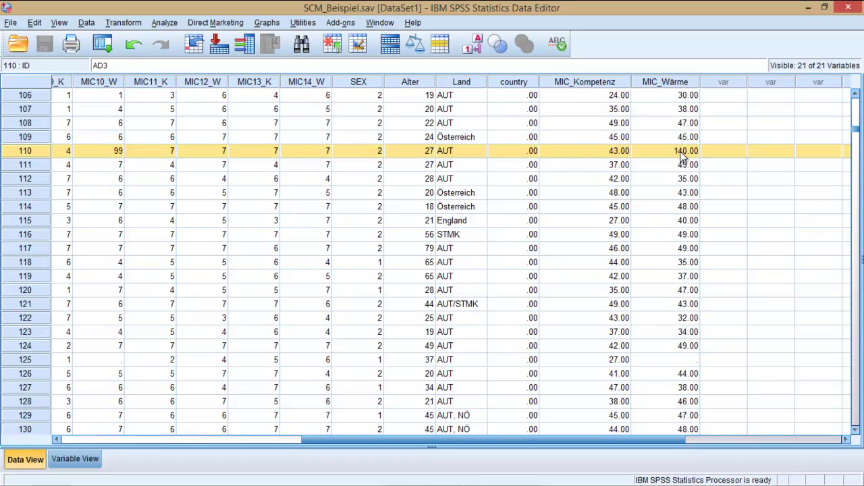
{"action": "left_click", "coordinate": [682, 152]}
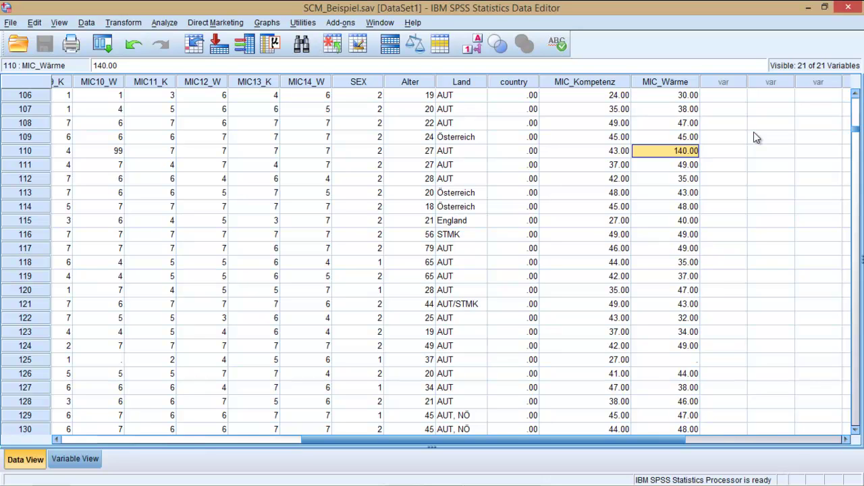
{"action": "type", "text": "40"}
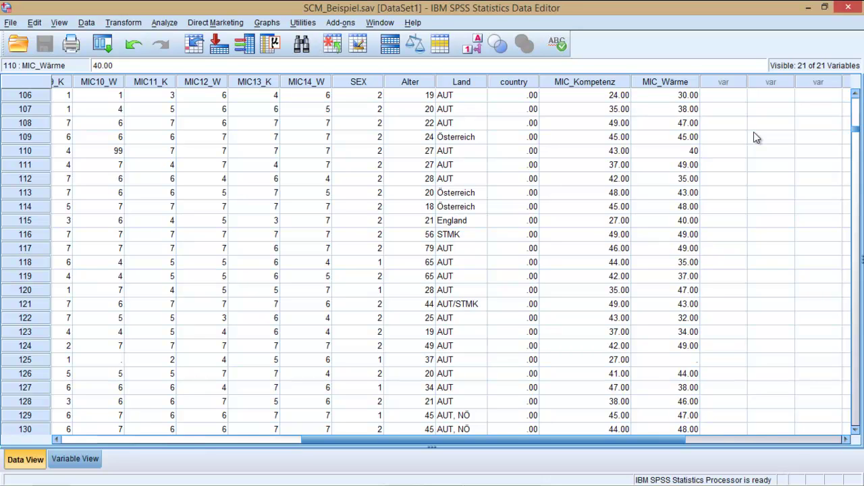
{"action": "key", "text": "Return"}
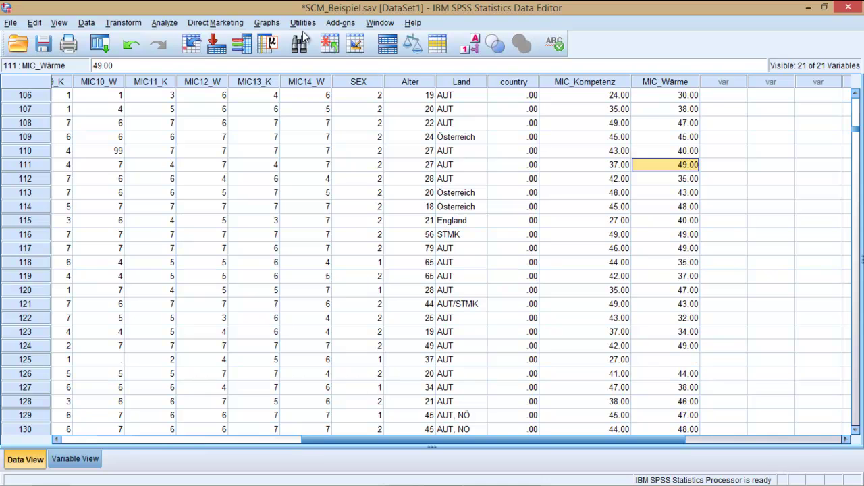
- Reopen Explore and run it again with MIC_Kompetenz and MIC_Wärme as dependents
{"action": "left_click", "coordinate": [164, 23]}
{"action": "mouse_move", "coordinate": [214, 54]}
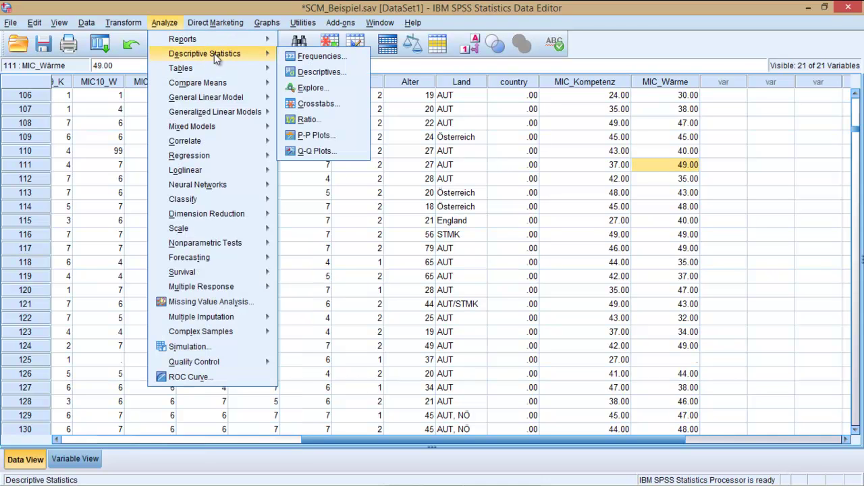
{"action": "left_click", "coordinate": [306, 84]}
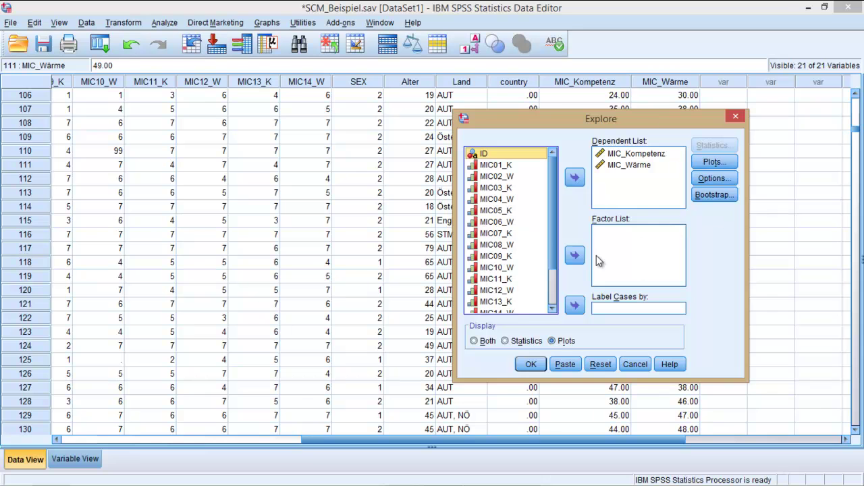
{"action": "left_click", "coordinate": [531, 364]}
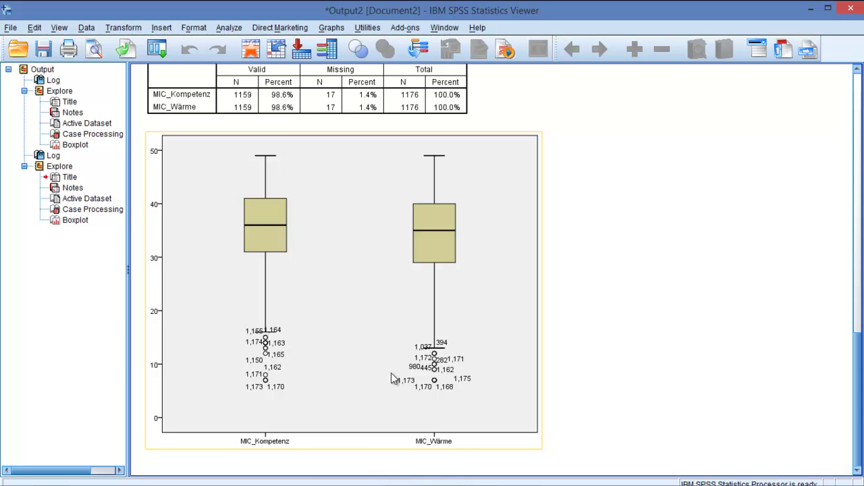
{"action": "left_click", "coordinate": [584, 324]}
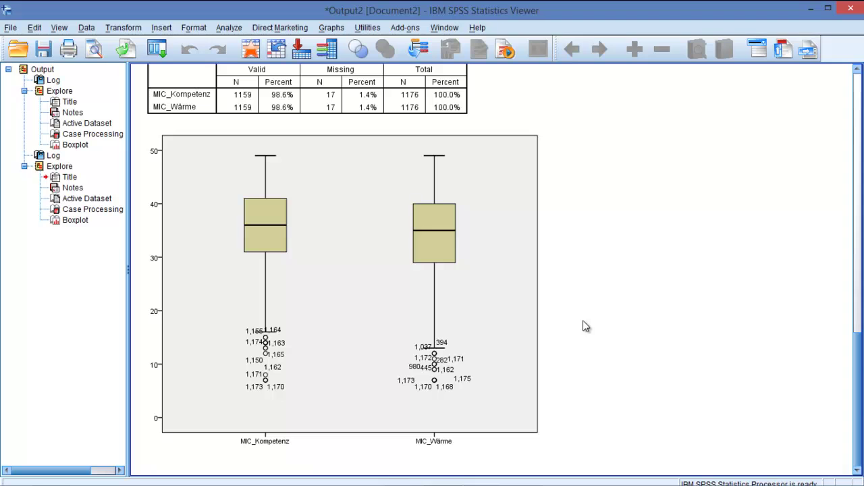